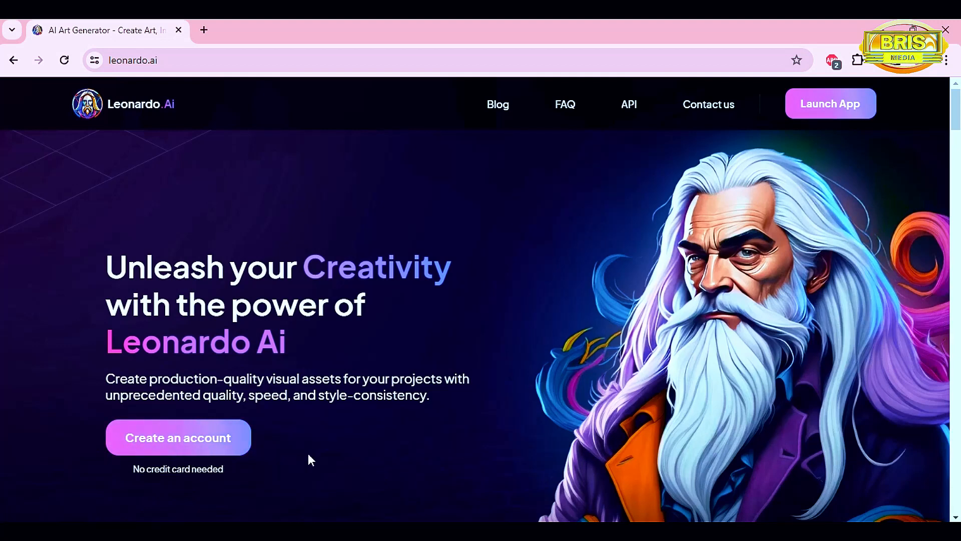
Open the Leonardo.Ai app and go to AI Image Generation to create a new image.
click(161, 442)
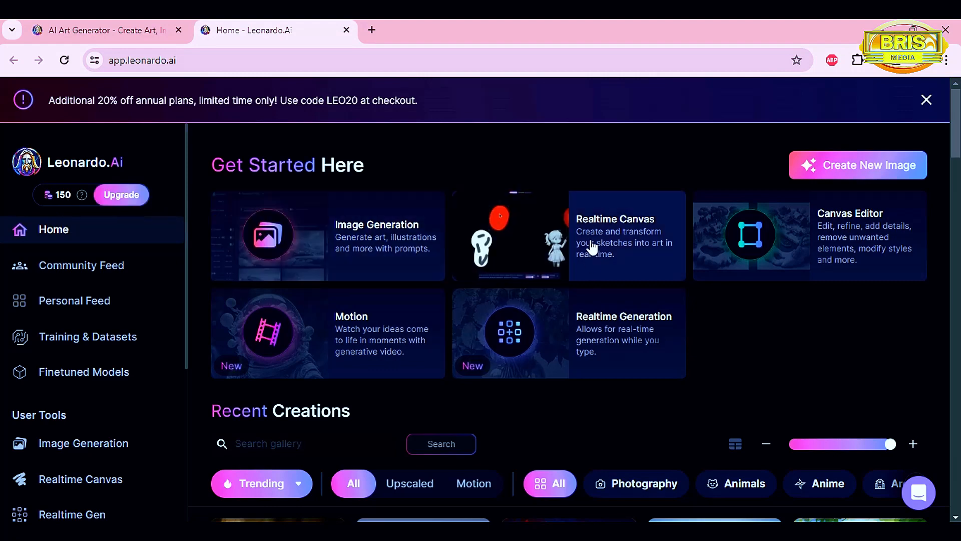
scroll(124, 377, down, 12)
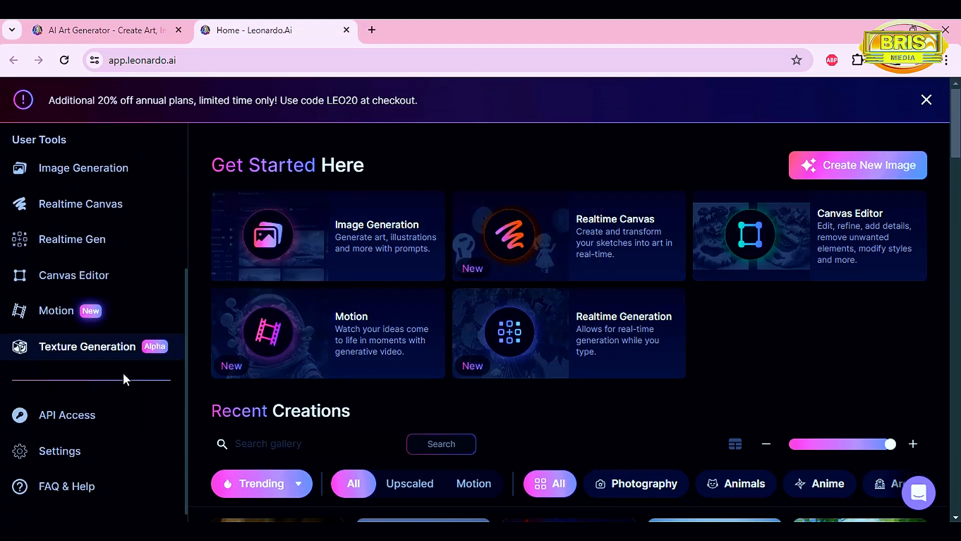
scroll(120, 395, down, 6)
scroll(118, 392, up, 7)
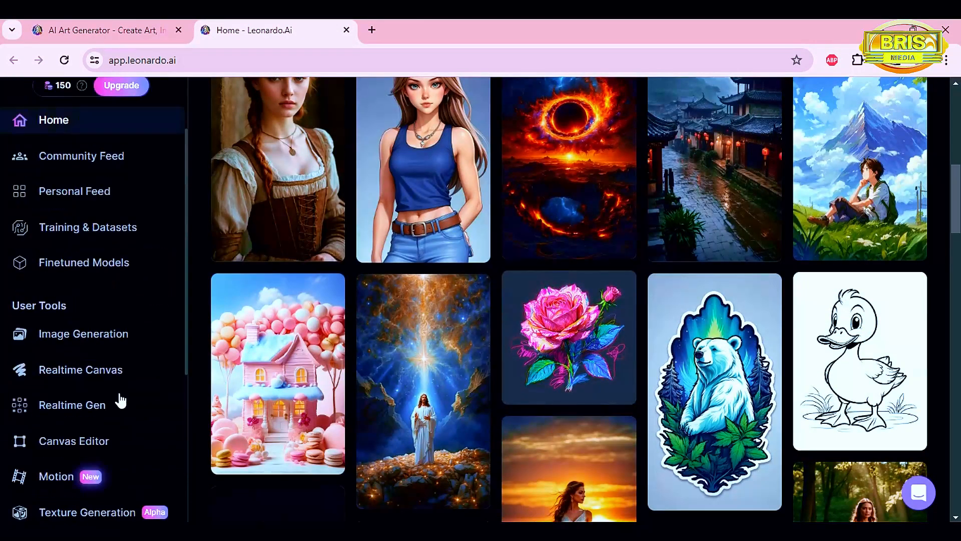
scroll(304, 344, up, 7)
scroll(305, 345, up, 3)
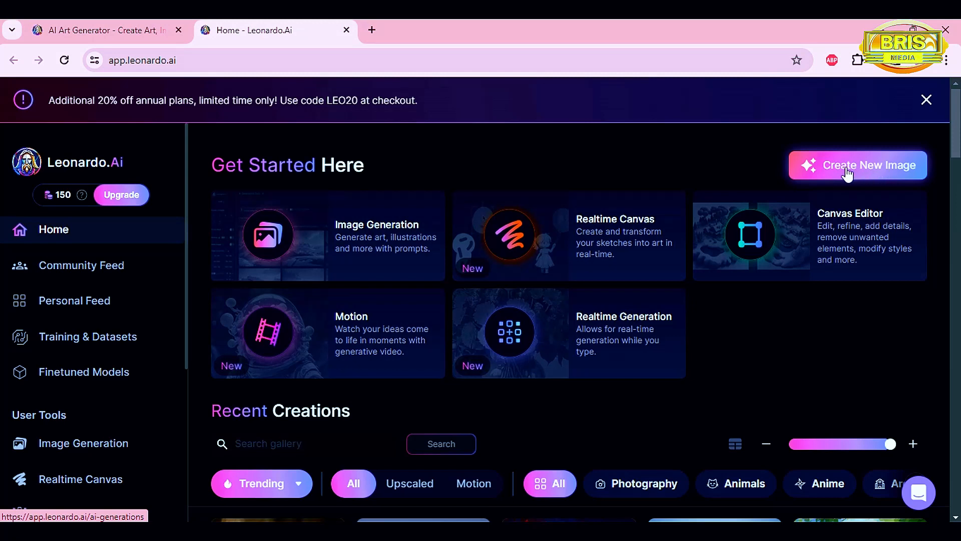
click(872, 170)
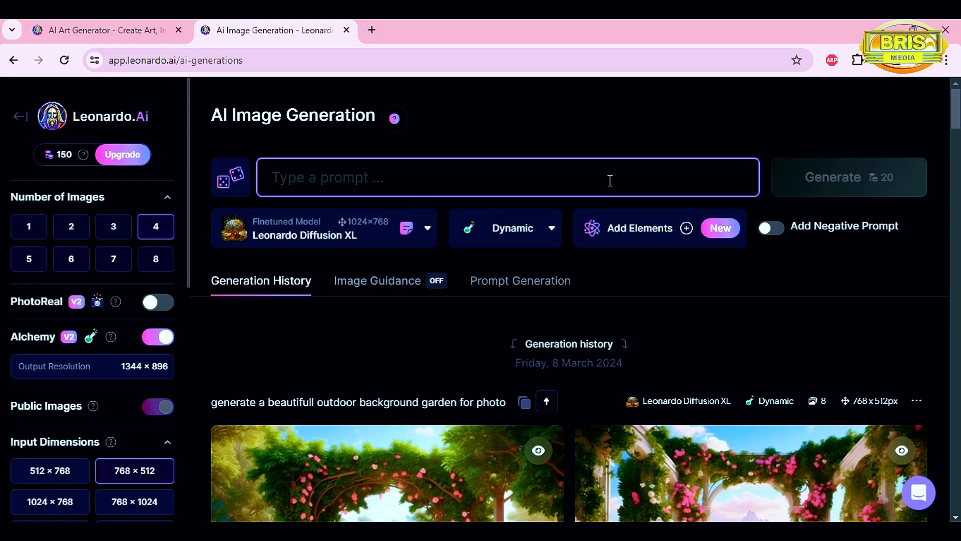
Paste a prompt for a beautiful YouTube video wall with RGB lighting, a small bookshelf on the left, books, tech gadgets and table lamp, then generate.
text(Design a beautiful looking wall for a YouTube video that has a good GB light setup it has a a small book shelve at the left hand side with some few books and some tech gadgets on a table with a table lamp)
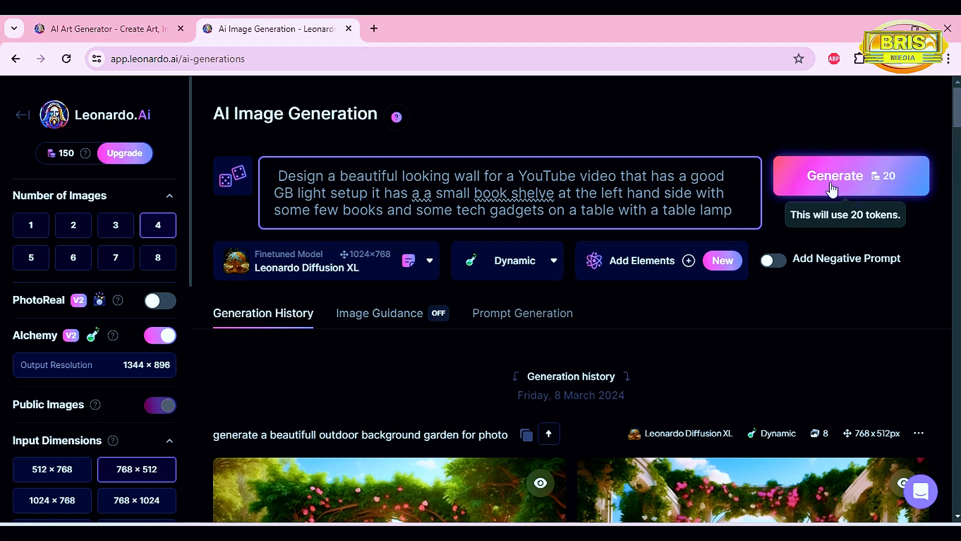
click(836, 180)
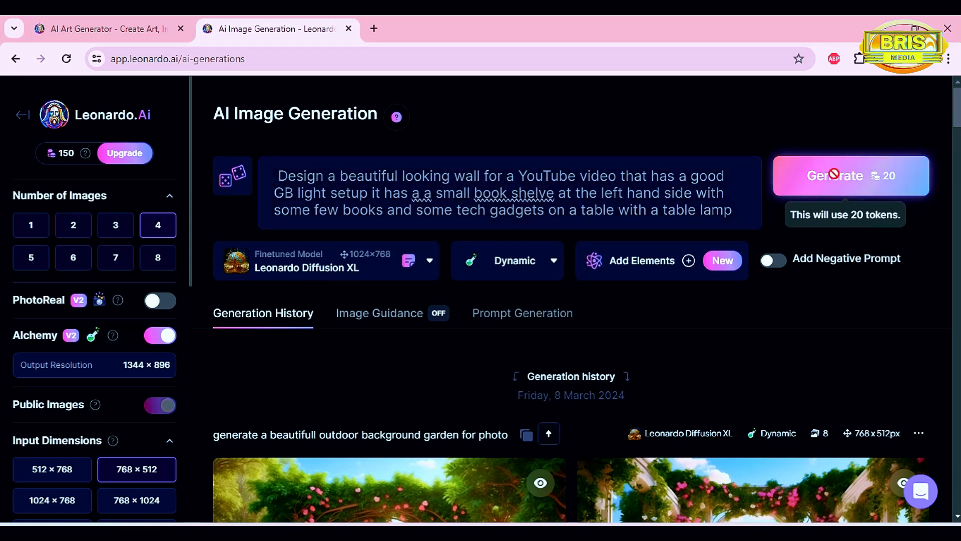
Review the four generated wall images.
scroll(596, 281, down, 5)
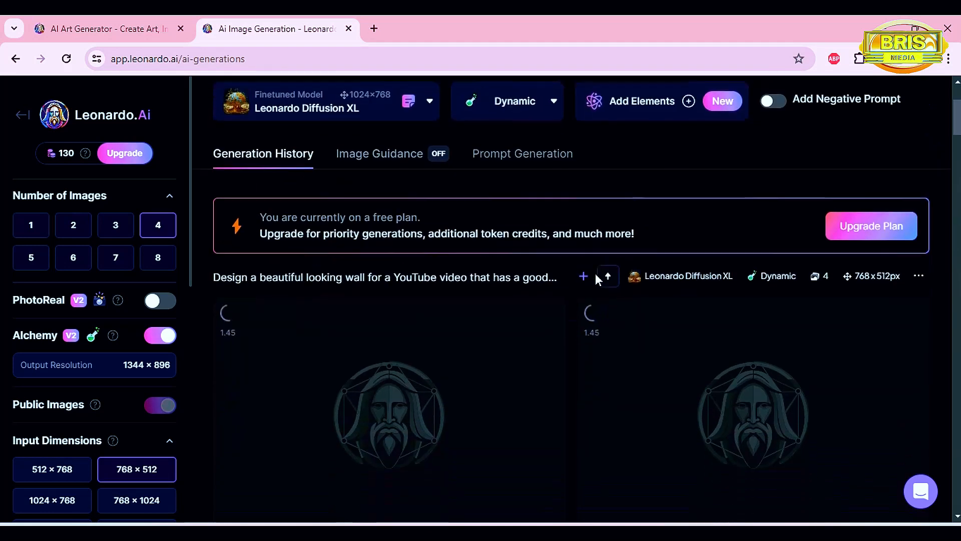
scroll(651, 375, up, 1)
scroll(730, 350, down, 1)
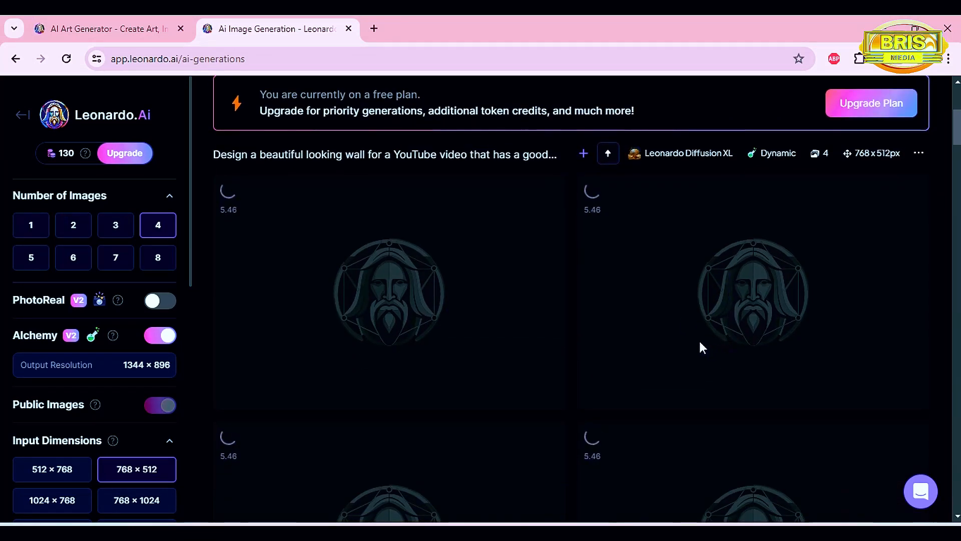
scroll(697, 344, up, 1)
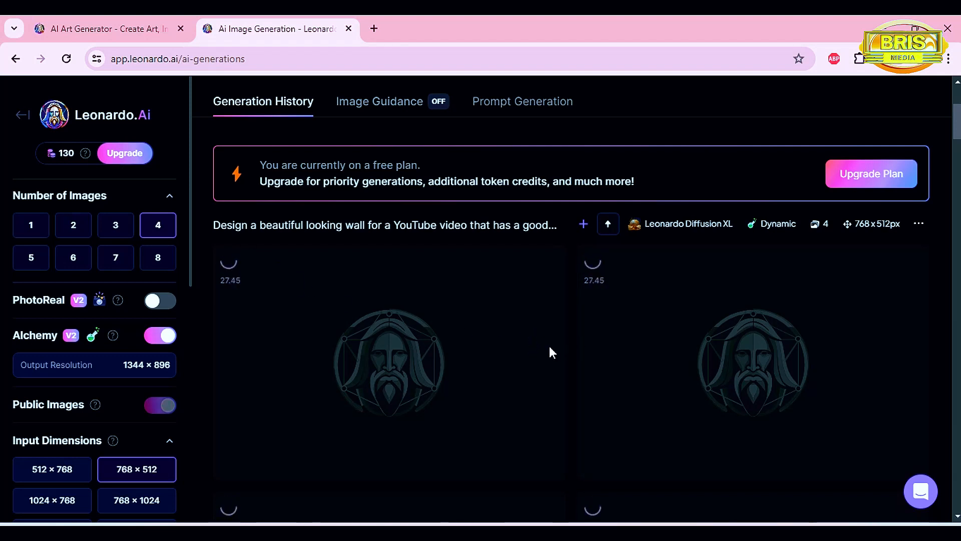
scroll(556, 351, down, 4)
scroll(562, 354, down, 3)
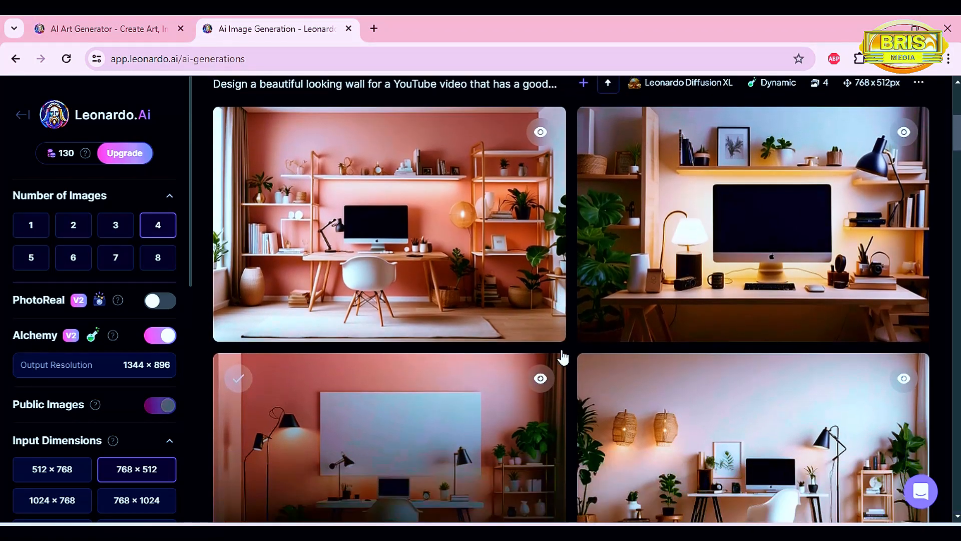
scroll(562, 351, up, 2)
scroll(562, 351, down, 2)
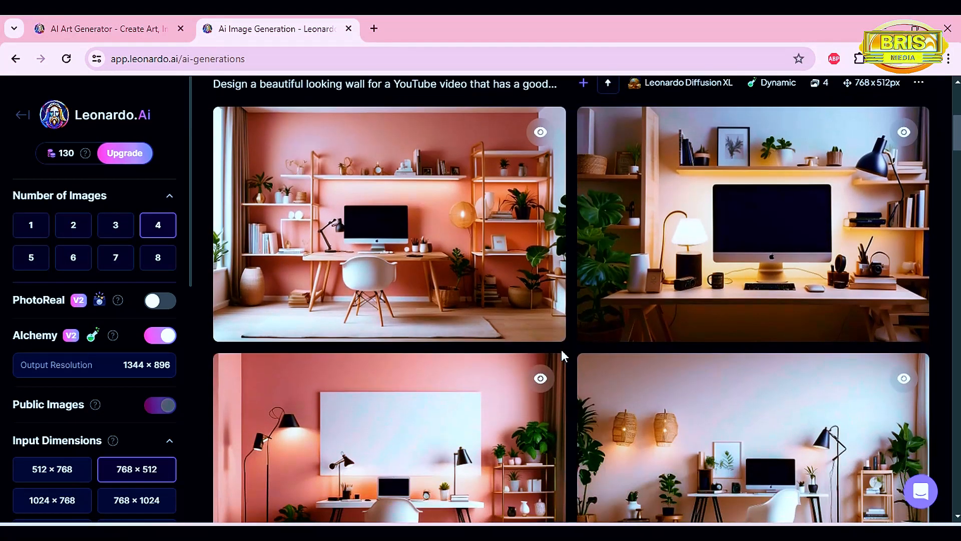
scroll(560, 350, down, 2)
scroll(561, 351, up, 2)
scroll(547, 353, down, 2)
scroll(547, 353, up, 2)
scroll(545, 349, down, 2)
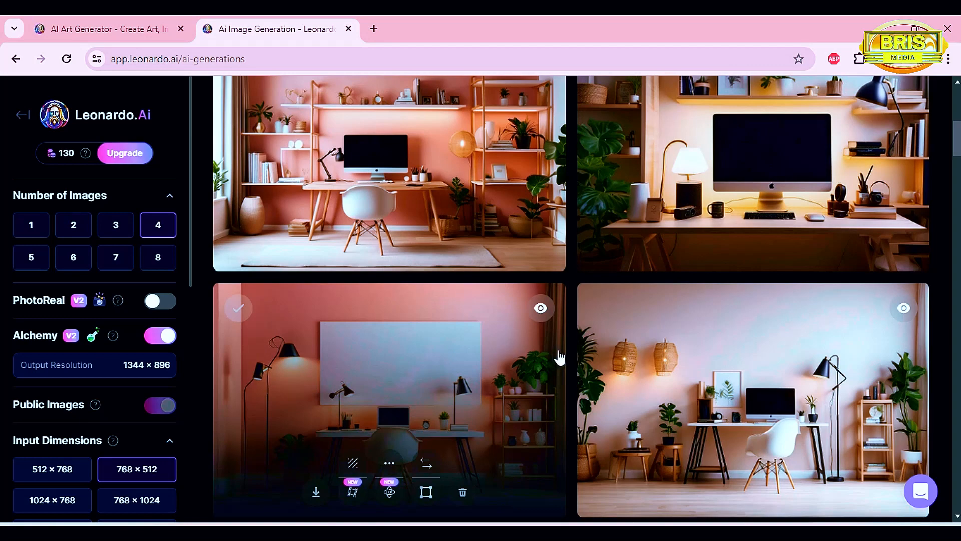
scroll(564, 354, up, 2)
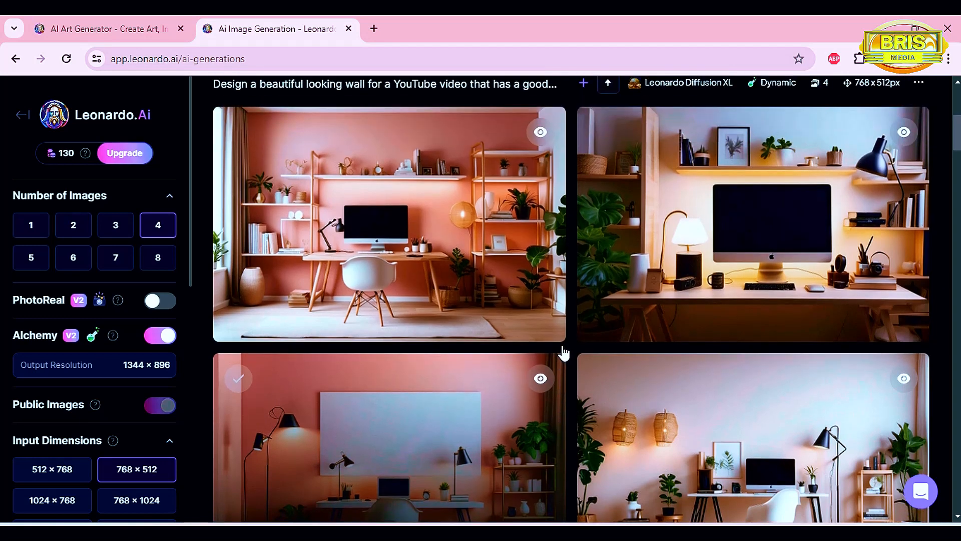
scroll(562, 345, up, 5)
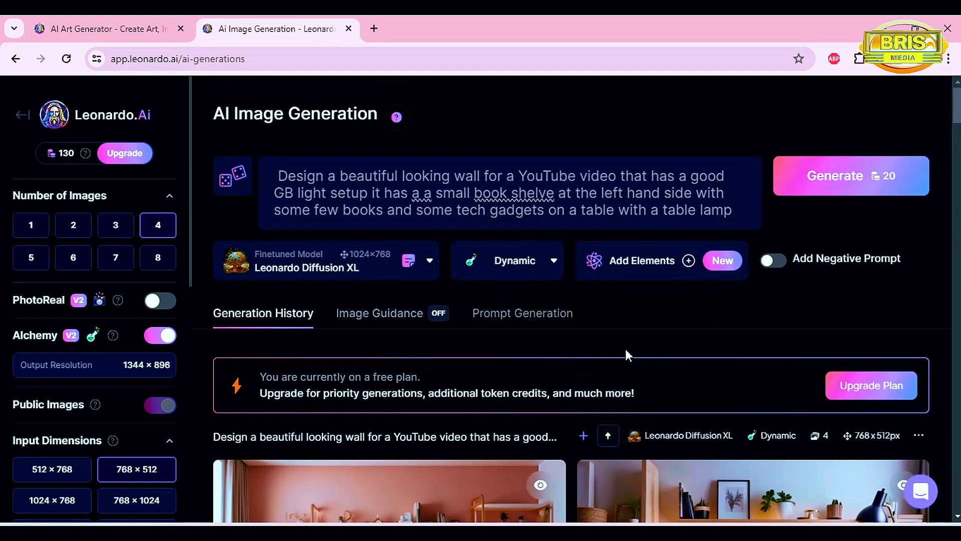
Try to generate again from the same prompt and review the resulting images.
click(738, 207)
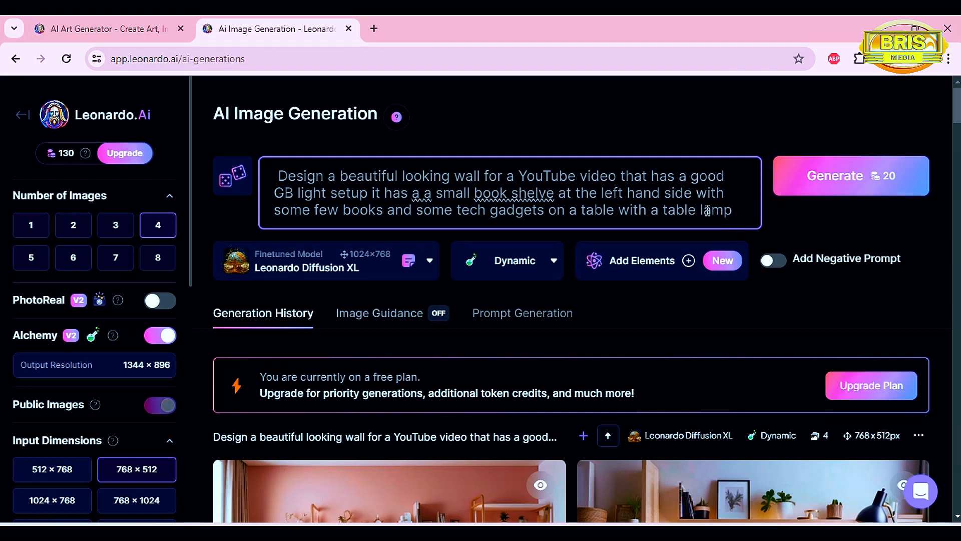
click(840, 186)
scroll(710, 274, down, 4)
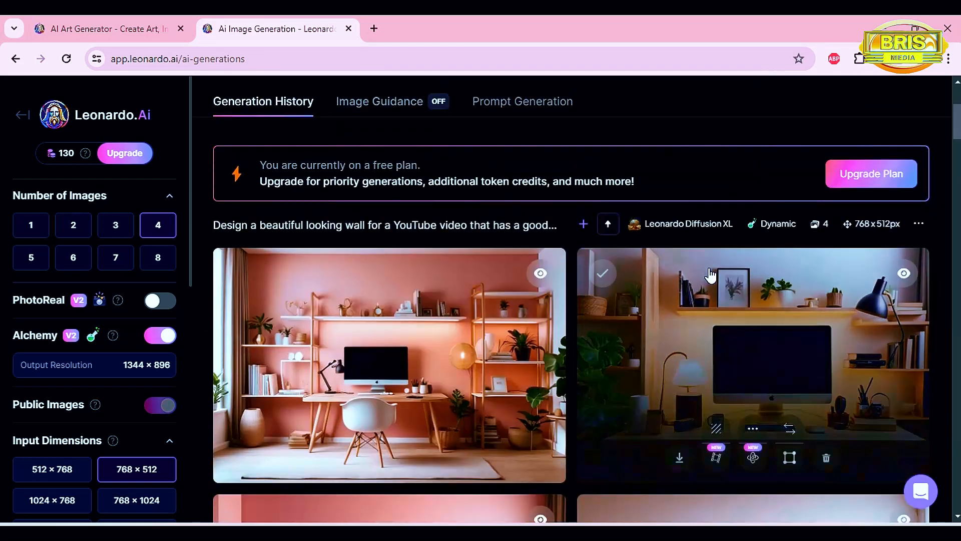
scroll(637, 272, down, 3)
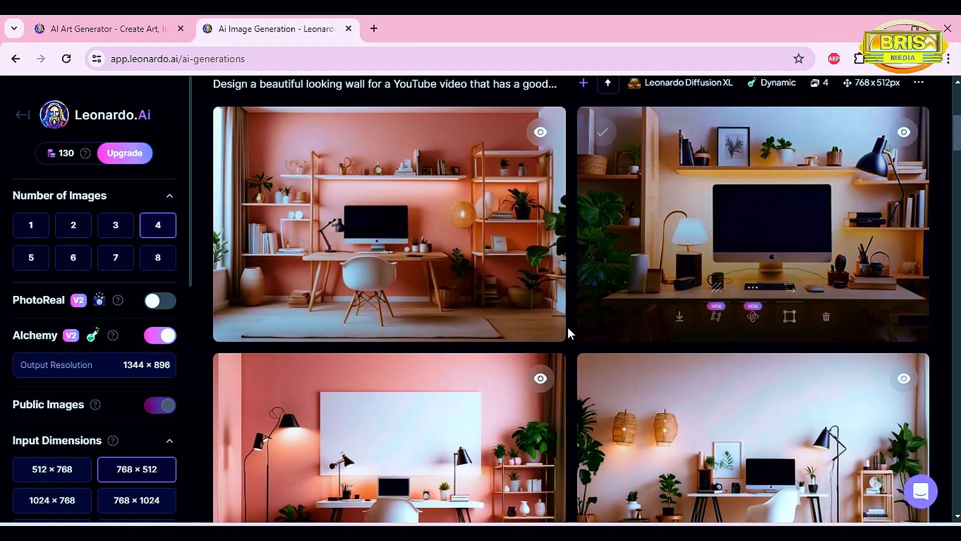
scroll(575, 377, down, 2)
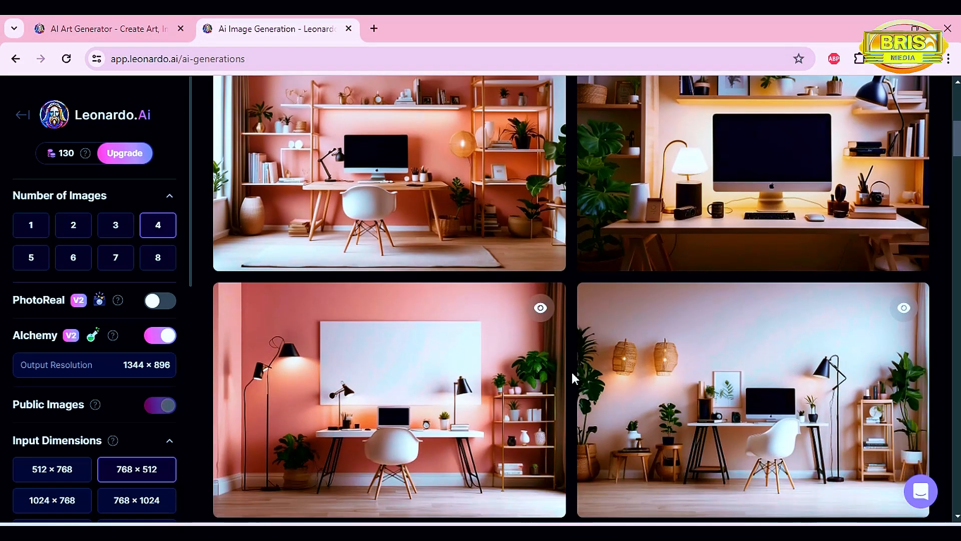
scroll(572, 373, up, 2)
scroll(573, 373, down, 2)
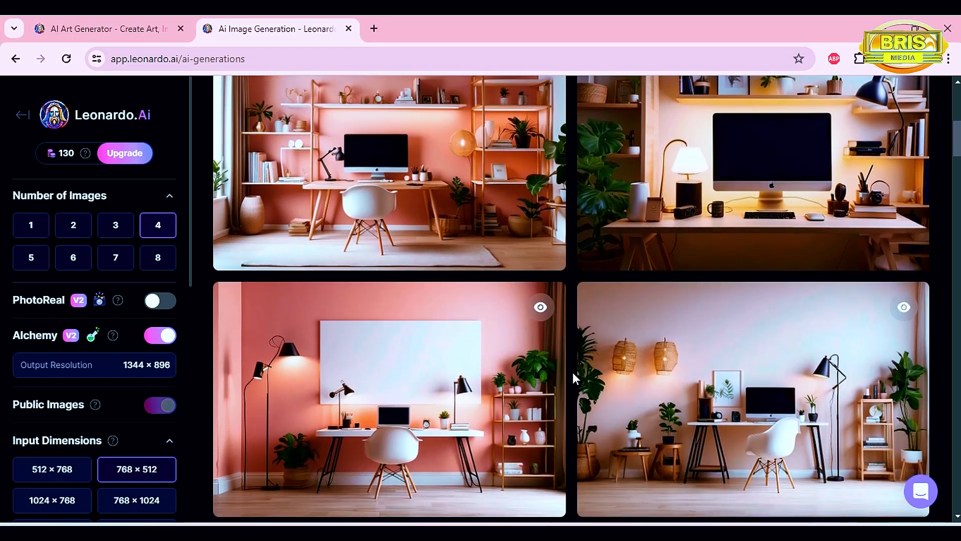
scroll(572, 371, down, 2)
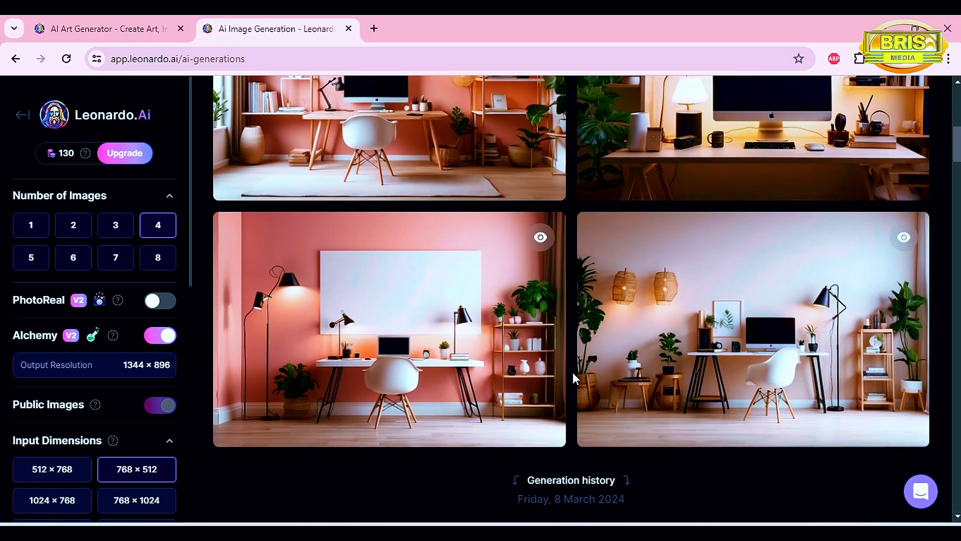
scroll(566, 374, up, 3)
scroll(565, 379, up, 1)
scroll(564, 380, up, 2)
scroll(562, 377, down, 2)
scroll(495, 376, down, 4)
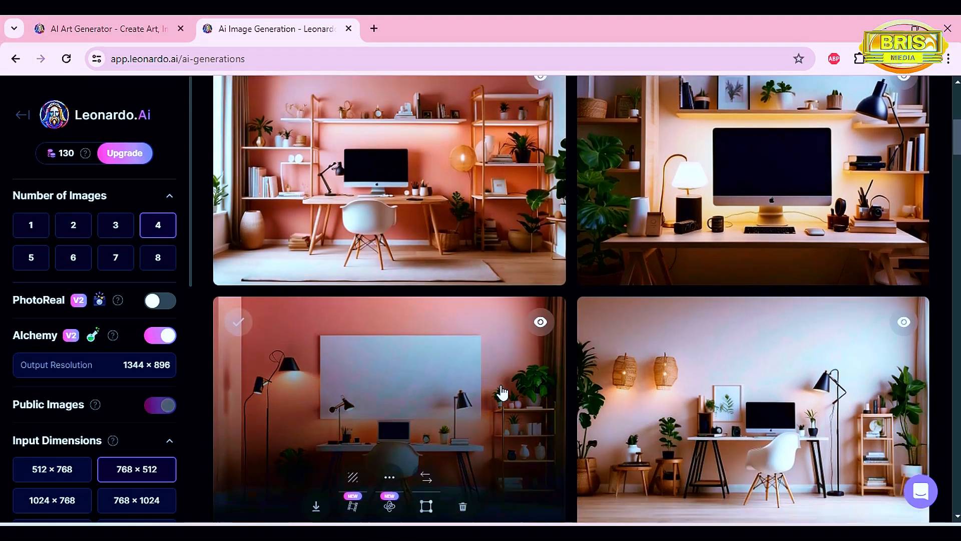
scroll(452, 270, up, 4)
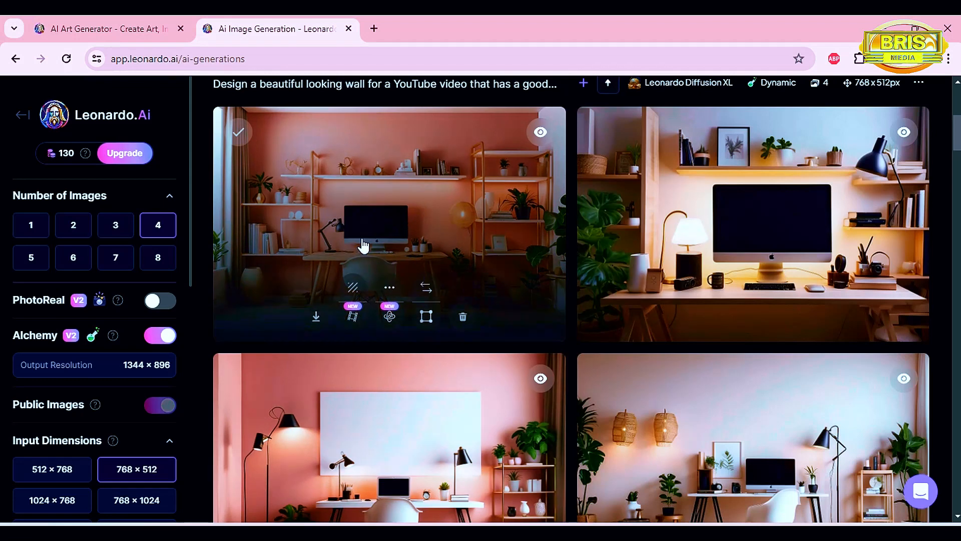
Open the first pink office wall image and download it.
click(368, 241)
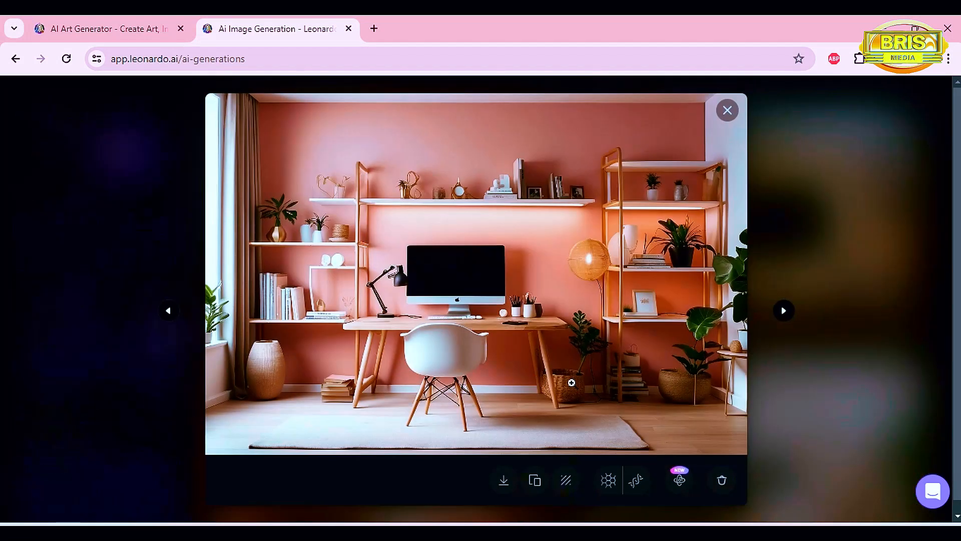
click(504, 481)
click(505, 480)
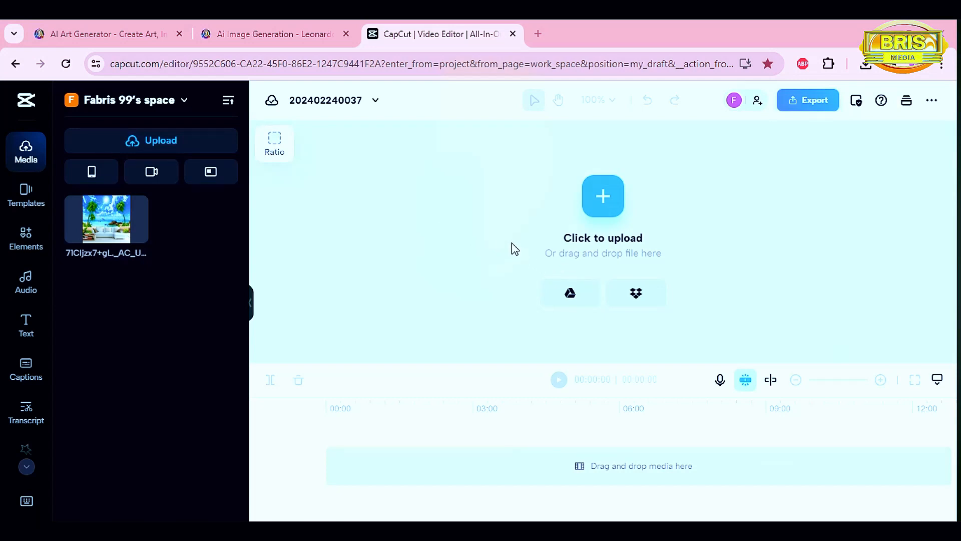
Switch to the CapCut online editor and upload the downloaded wall image into the project timeline.
click(126, 100)
click(603, 203)
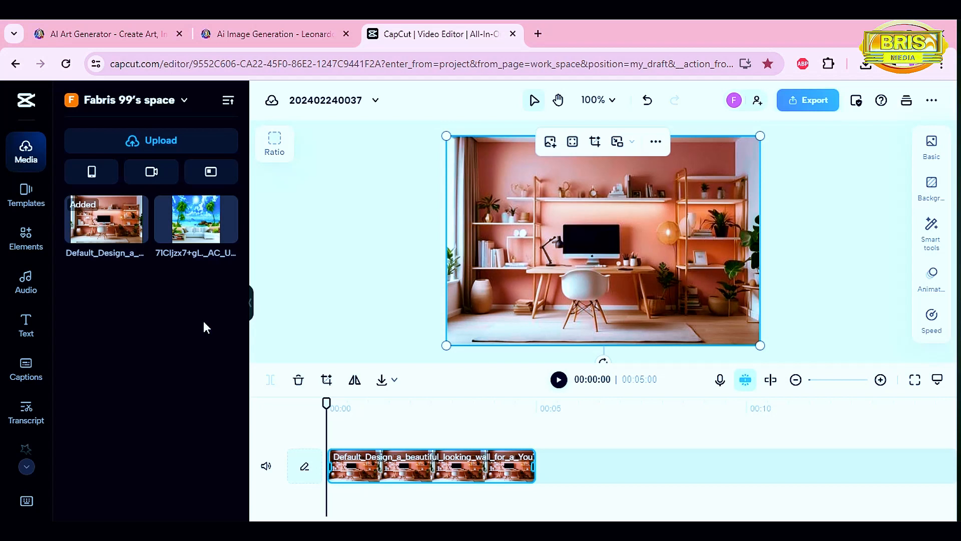
Upload the talking-head video from this device and extend the wall image clip to about 15 seconds.
click(153, 146)
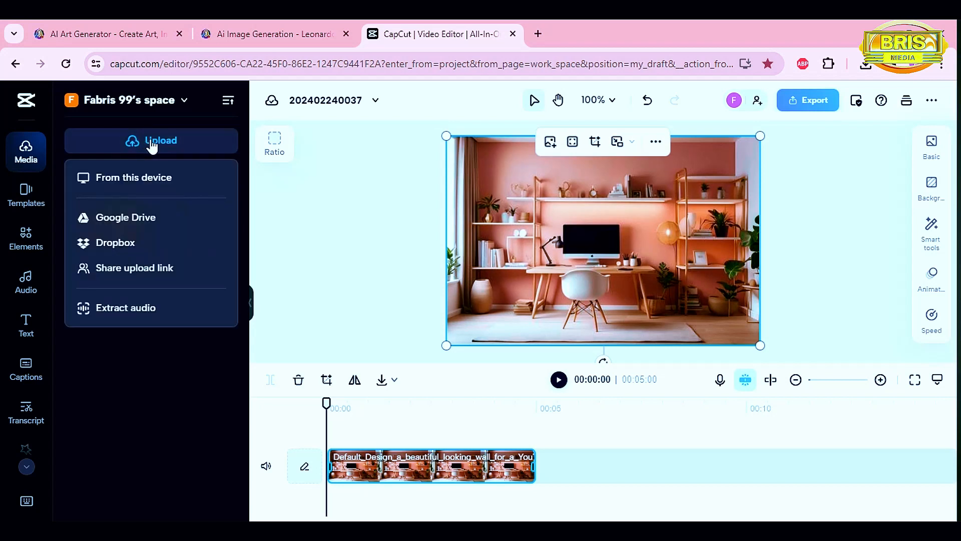
click(143, 180)
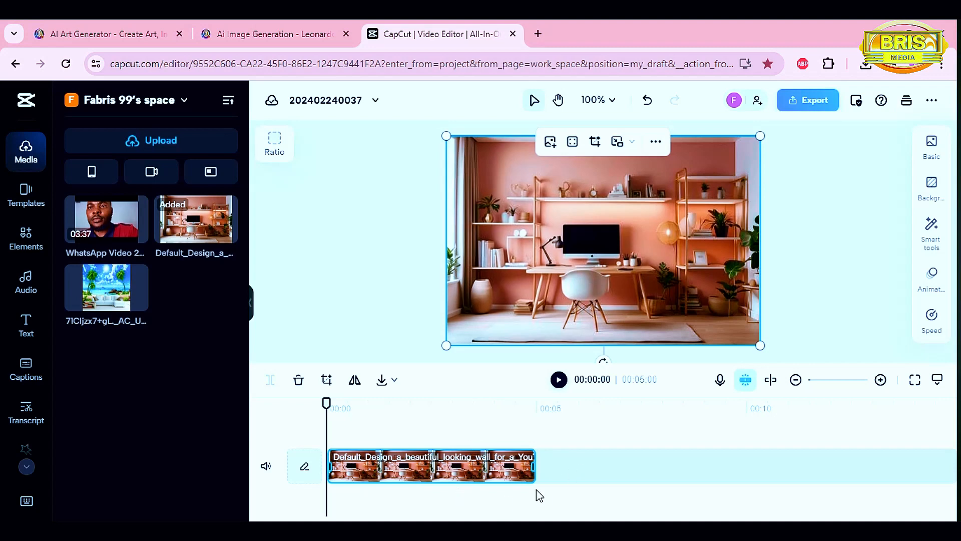
drag(537, 471, 897, 485)
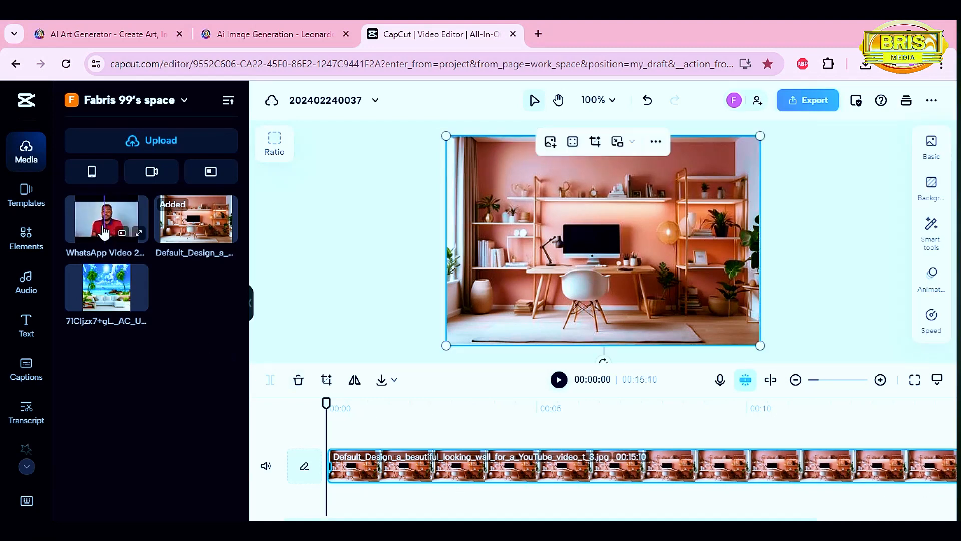
Add the talking-head video to a track above the wall image clip.
drag(116, 225, 326, 450)
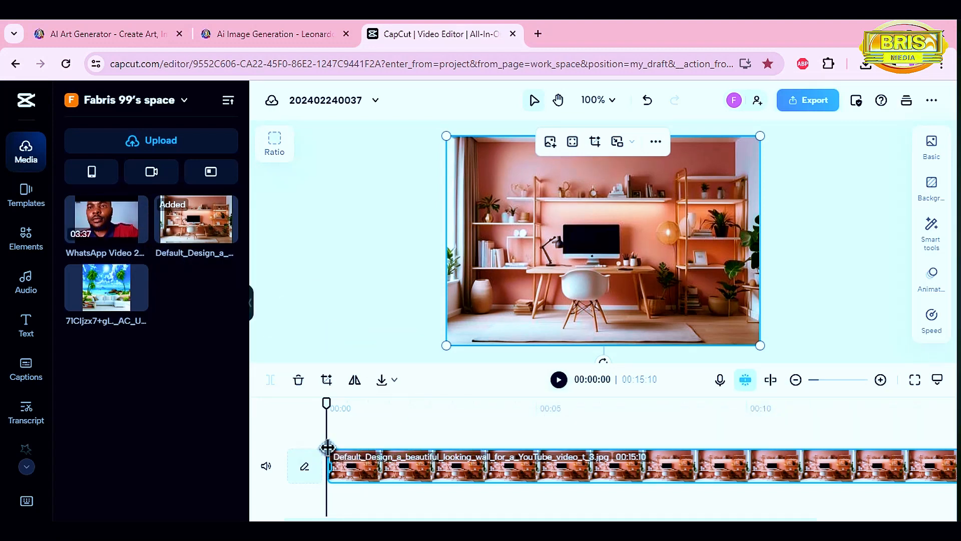
click(100, 233)
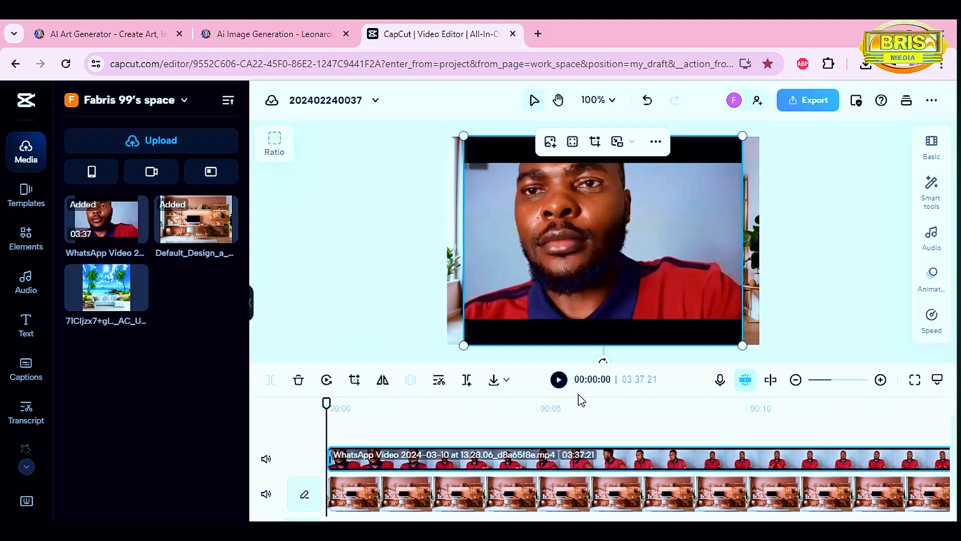
Mute the talking-head video track and preview the composition.
click(265, 459)
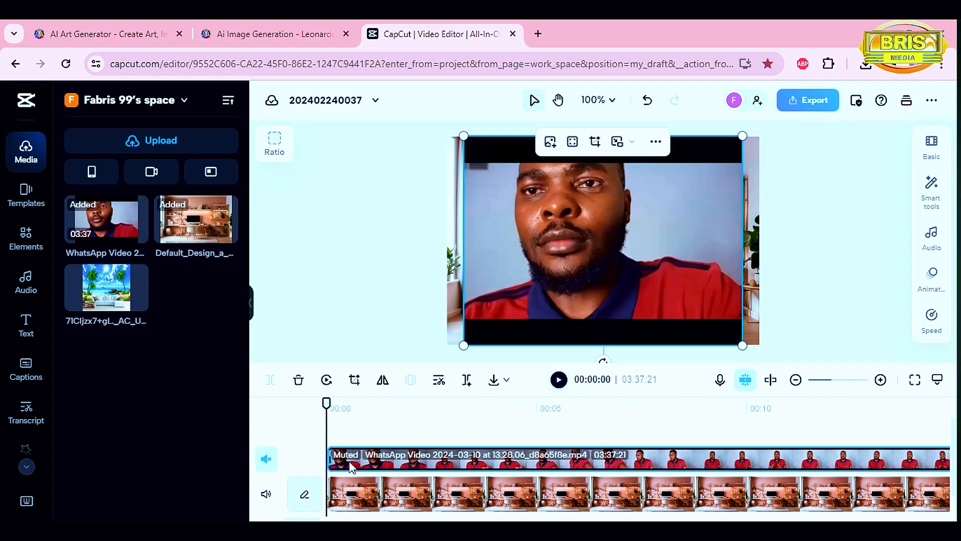
click(559, 379)
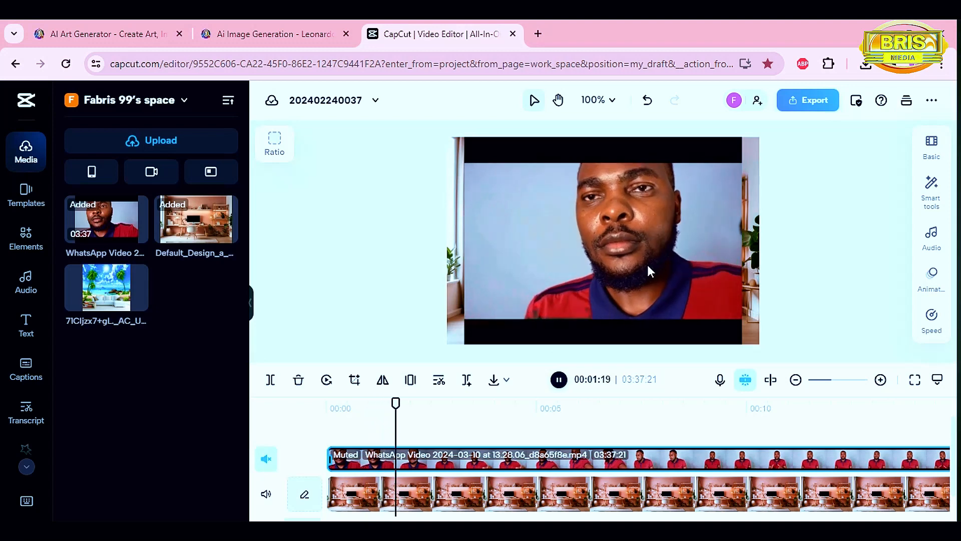
Remove the talking-head video's background using the automatic background removal smart tool.
click(601, 464)
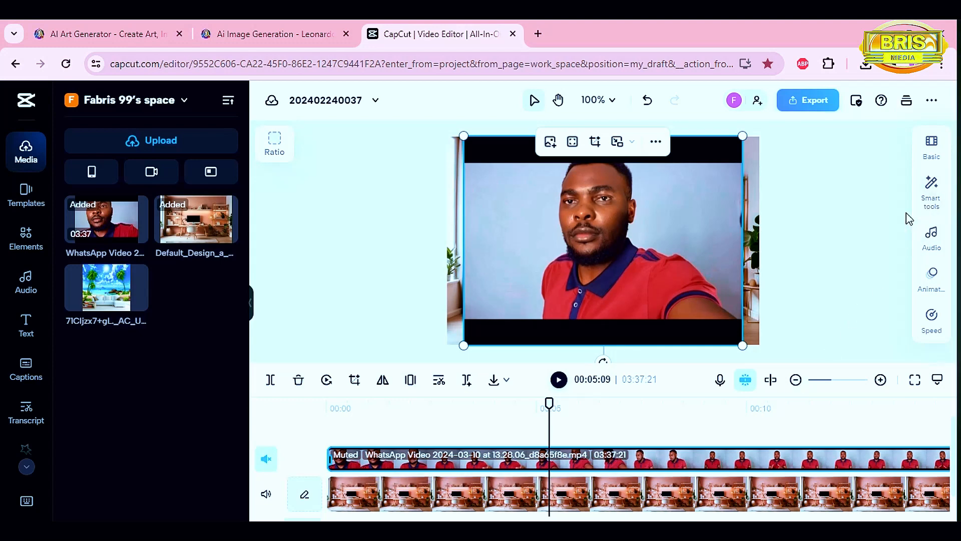
click(932, 200)
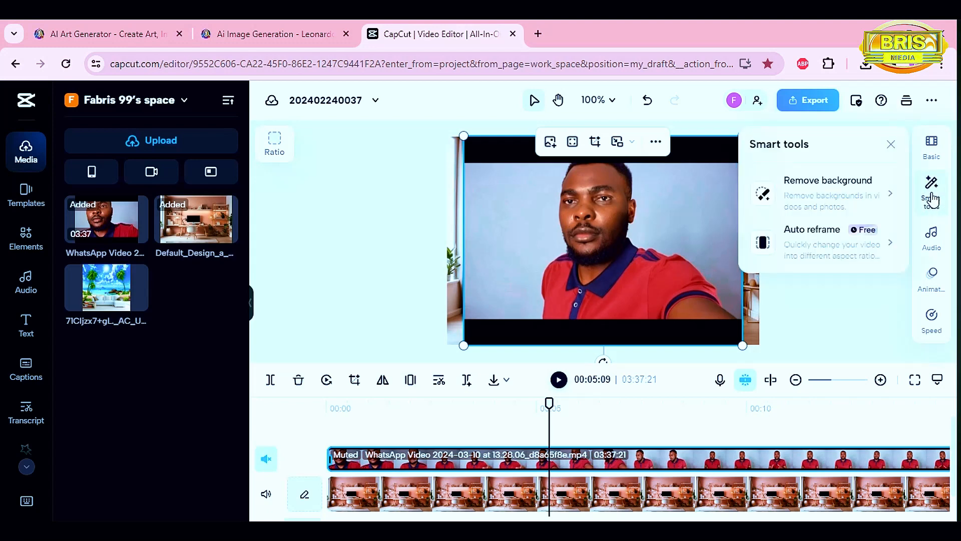
mouse_move(816, 196)
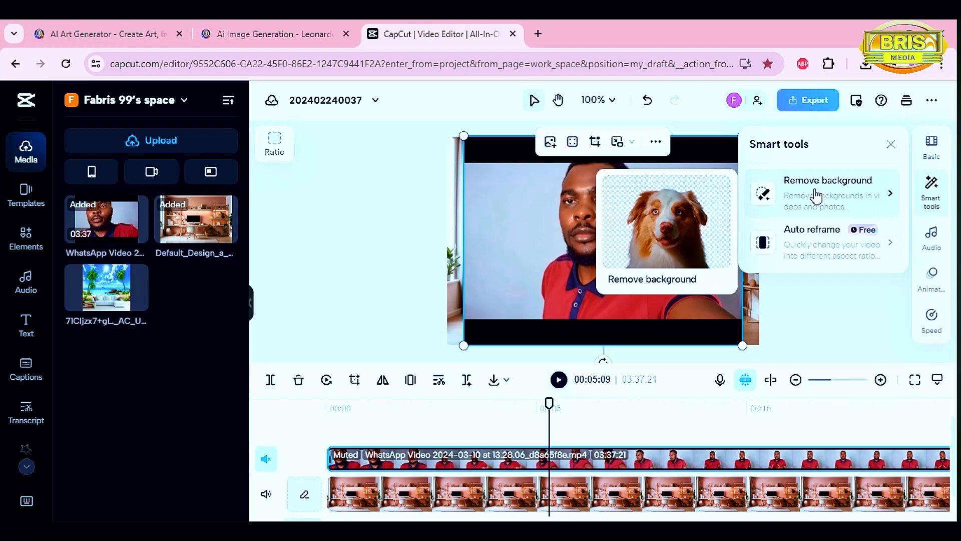
click(817, 196)
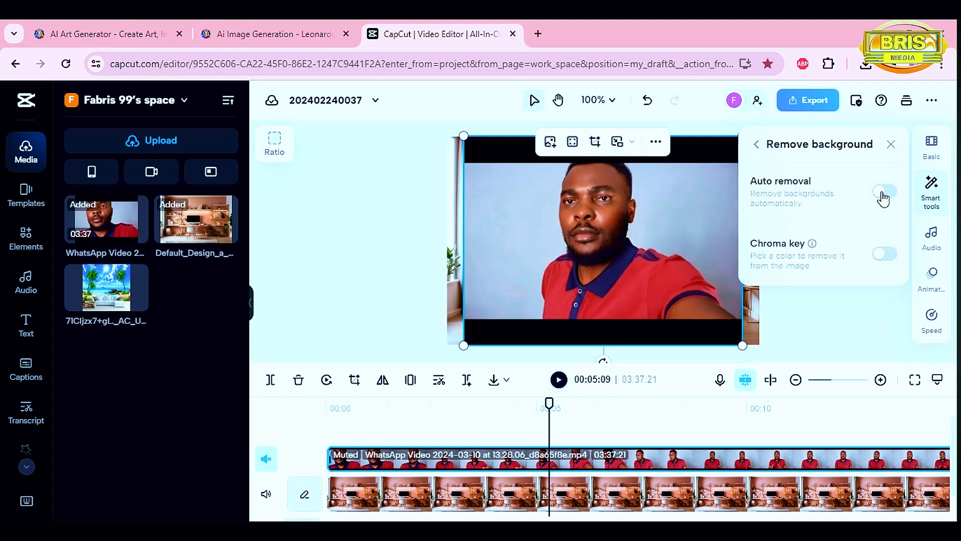
click(883, 192)
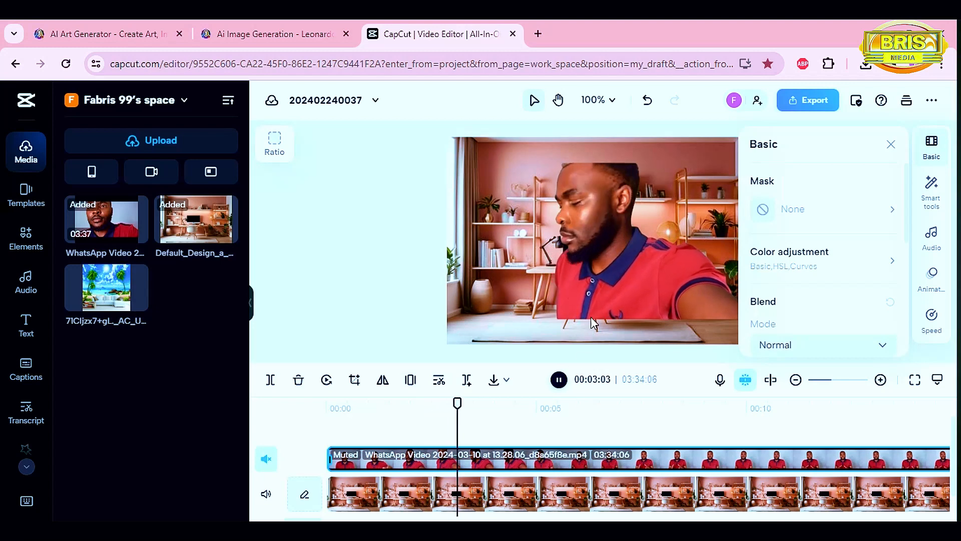
Scale up the background-removed talking-head video and reposition it over the wall image in the preview.
click(559, 381)
drag(799, 403, 619, 404)
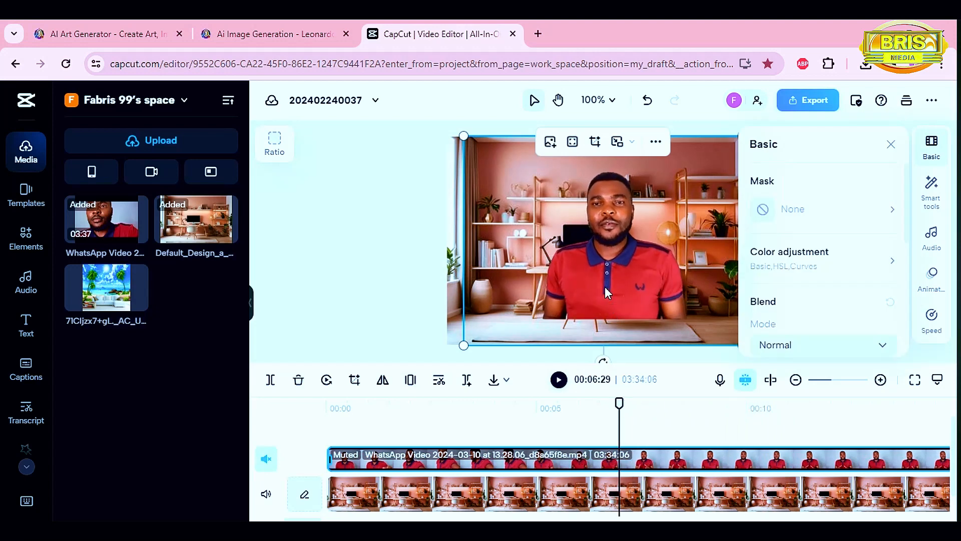
drag(604, 287, 591, 309)
drag(729, 159, 765, 120)
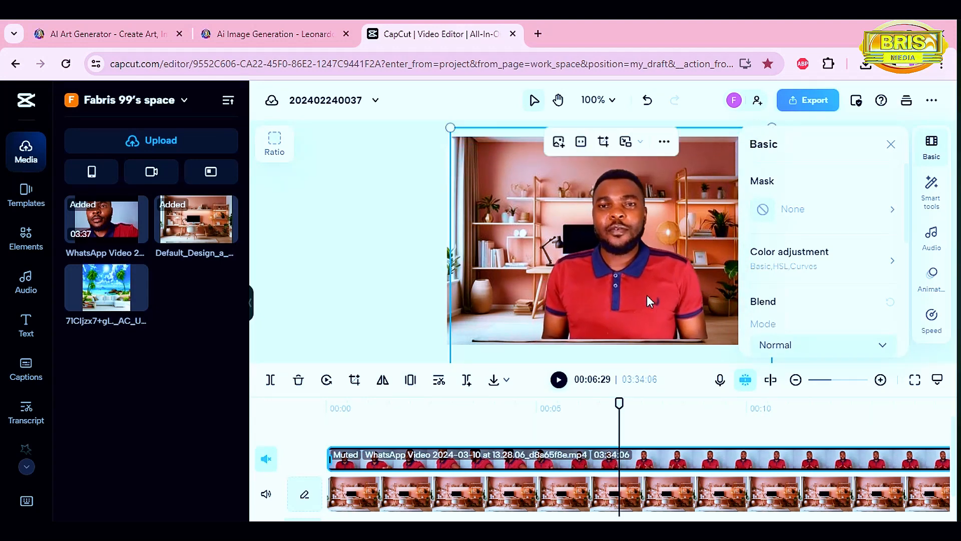
drag(646, 300, 611, 286)
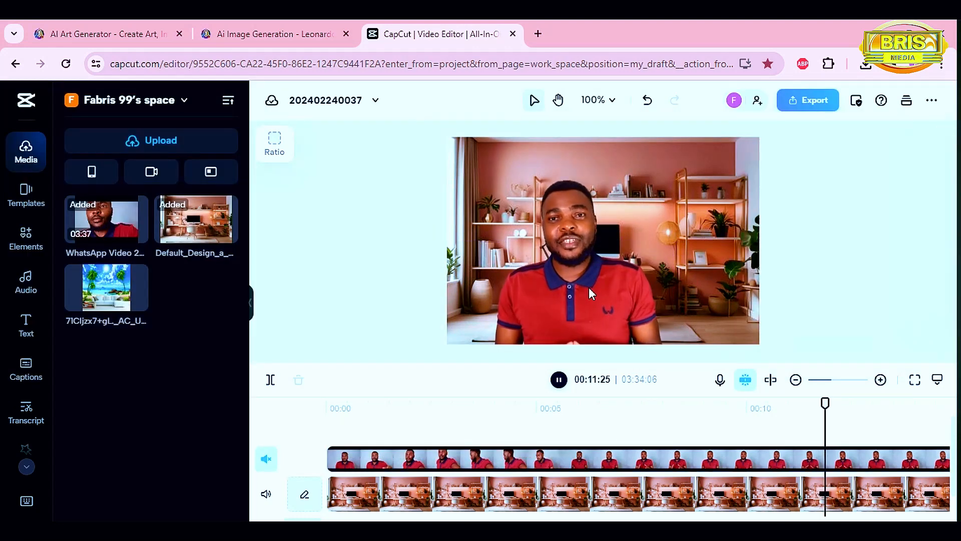
click(558, 378)
Enlarge the talking-head video further, fine-tune its position over the wall, and close the properties panel.
click(572, 311)
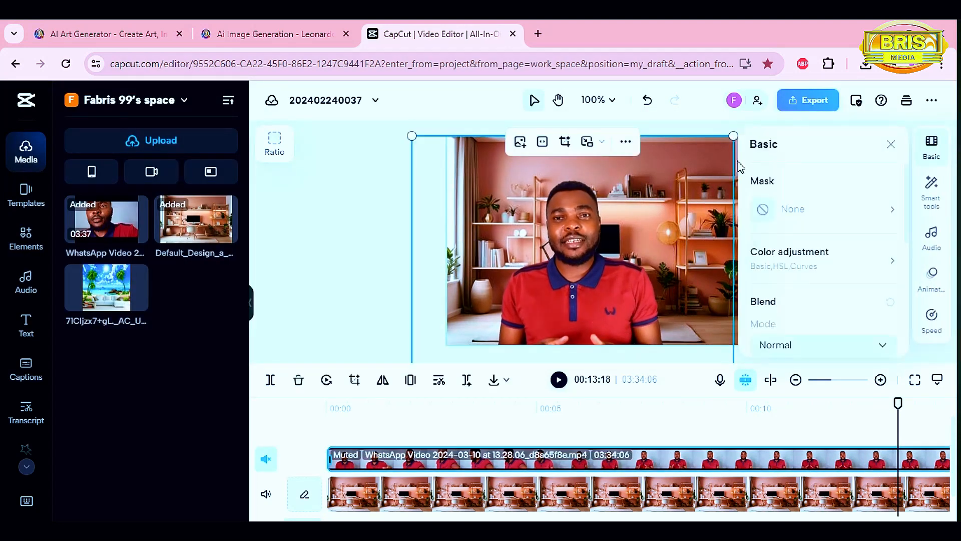
drag(600, 308, 608, 310)
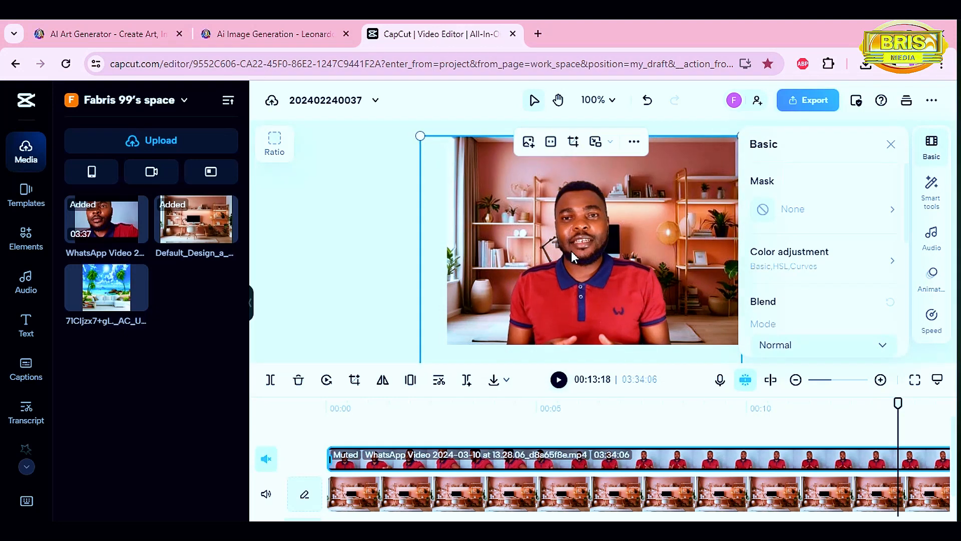
drag(419, 136, 369, 102)
mouse_move(584, 303)
mouse_down()
mouse_move(573, 292)
mouse_move(587, 294)
mouse_up()
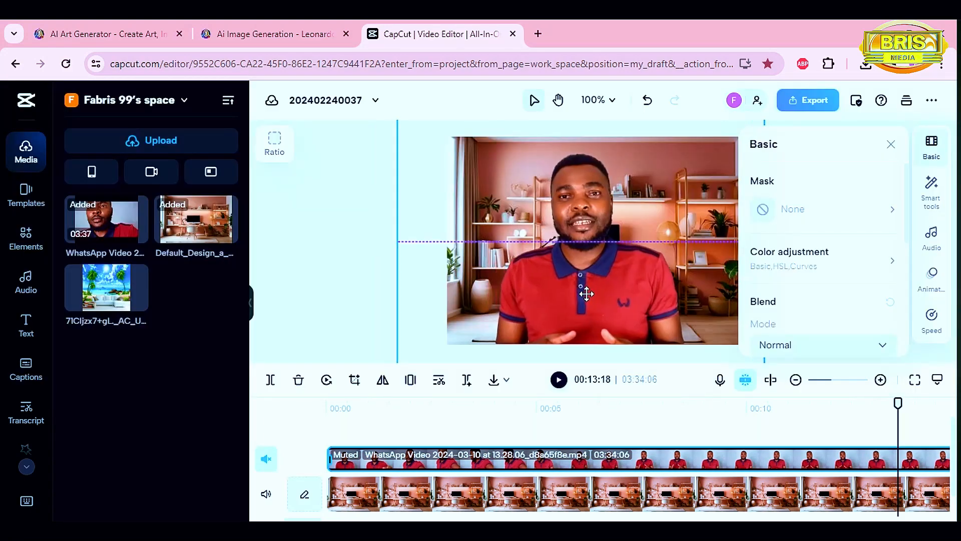
click(891, 145)
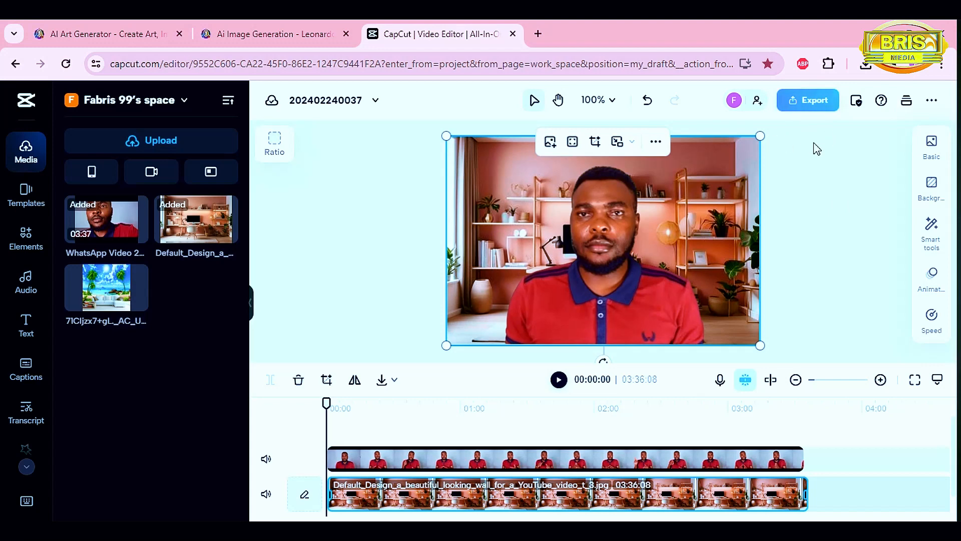
Open the export options and choose to download the finished video.
click(810, 100)
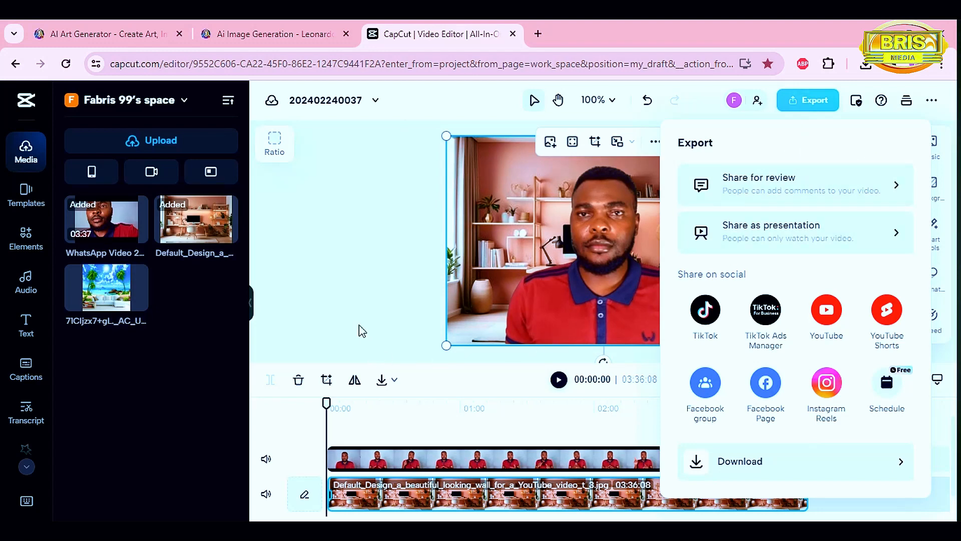
click(362, 295)
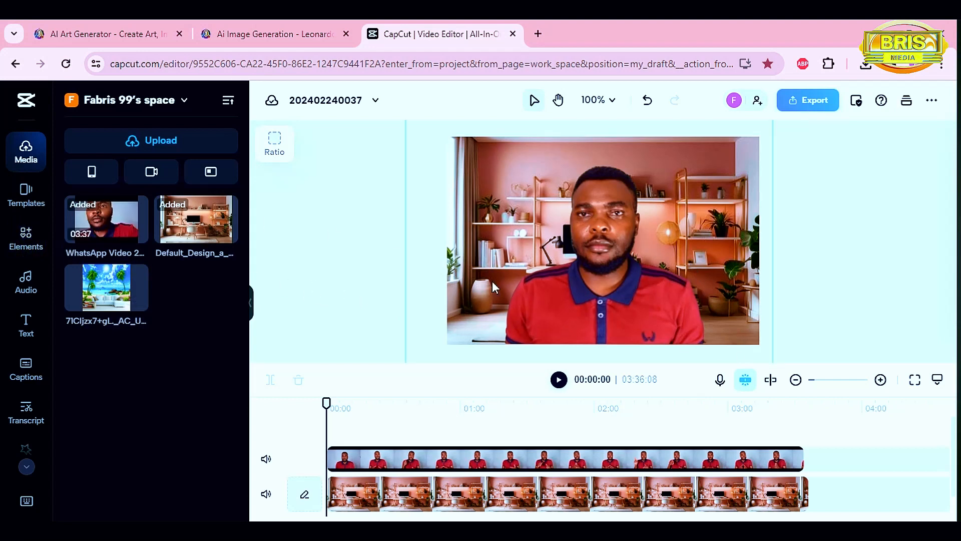
click(814, 104)
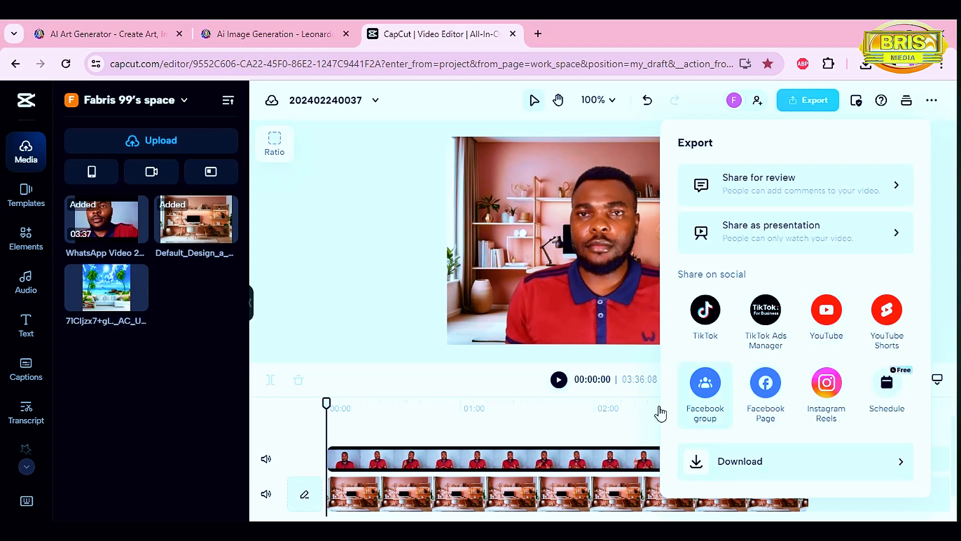
click(744, 465)
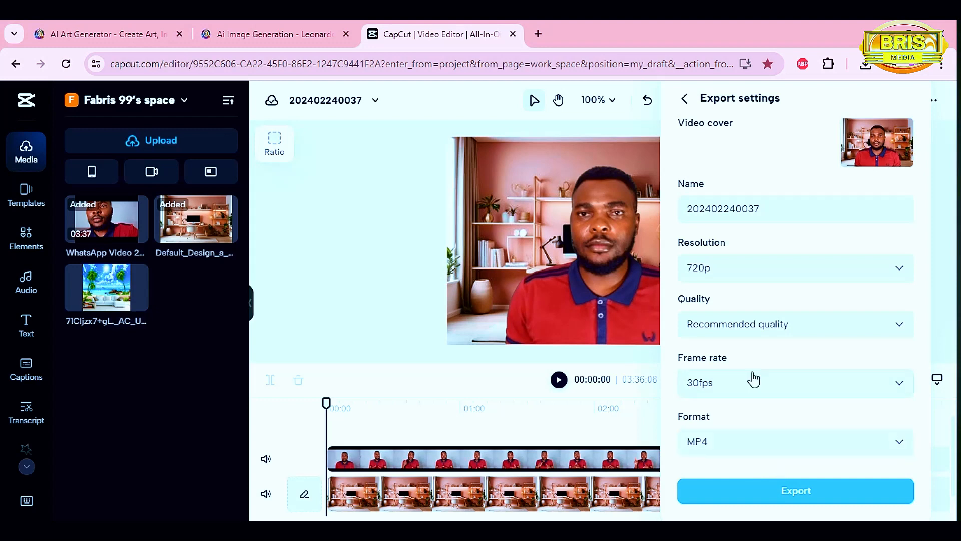
Set the export resolution to 4k, export the video as MP4, and view the result maximized in the media player.
click(777, 275)
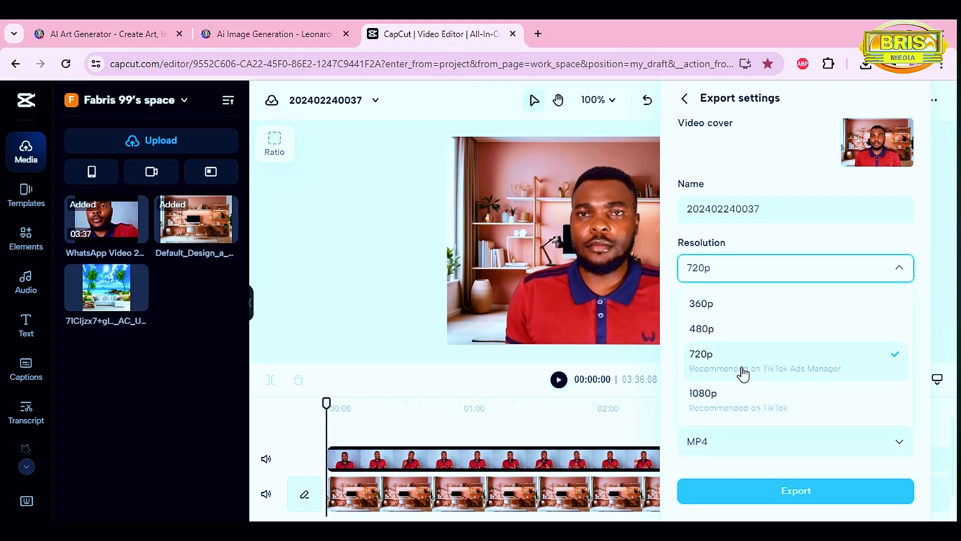
scroll(743, 375, down, 1)
click(720, 409)
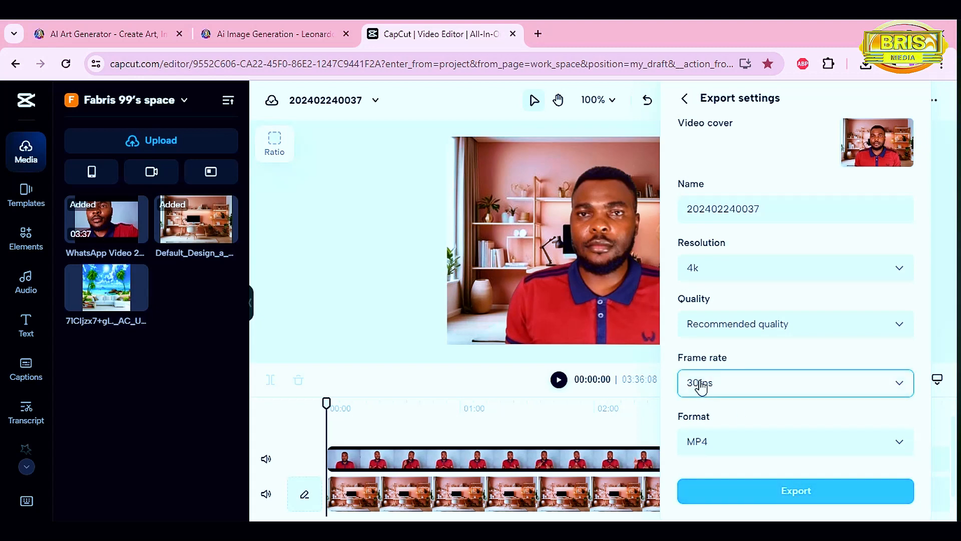
click(788, 492)
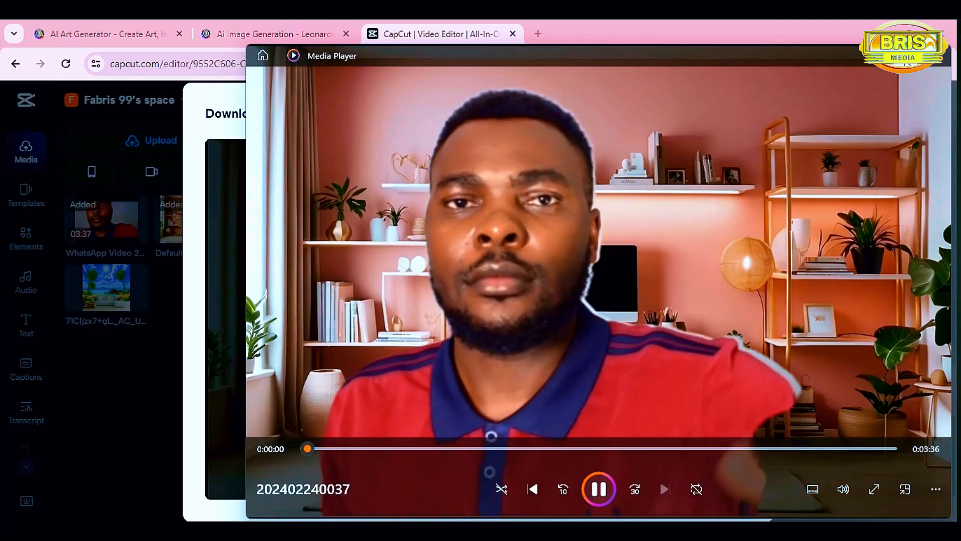
click(917, 56)
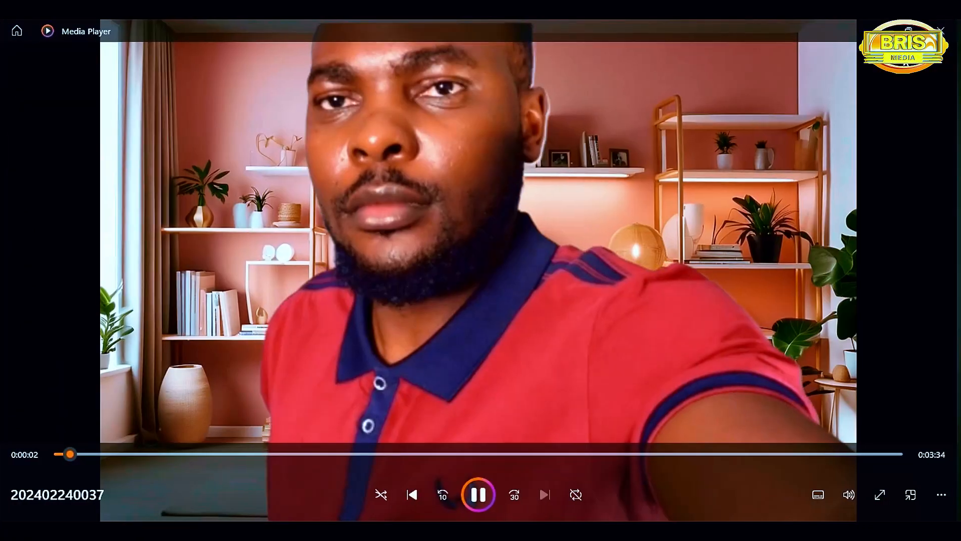